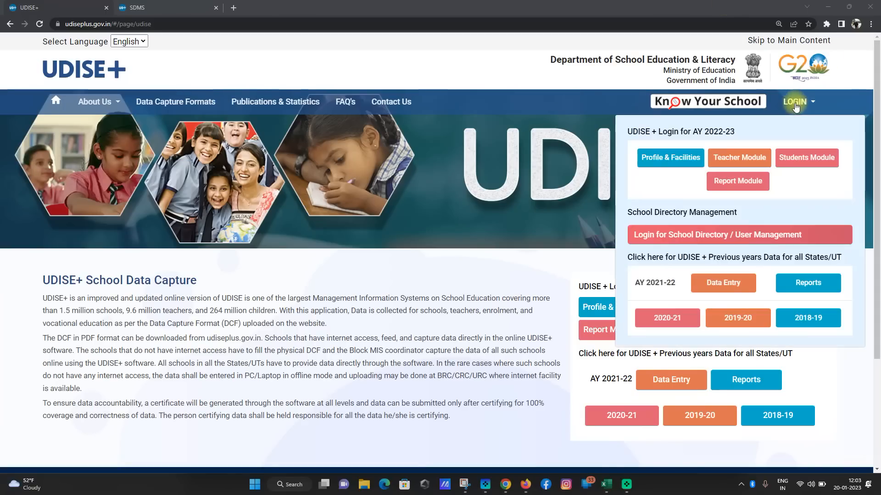
Open the Students Module login for AY 2022-23 from the UDISE+ LOGIN menu.
mouse_move(798, 101)
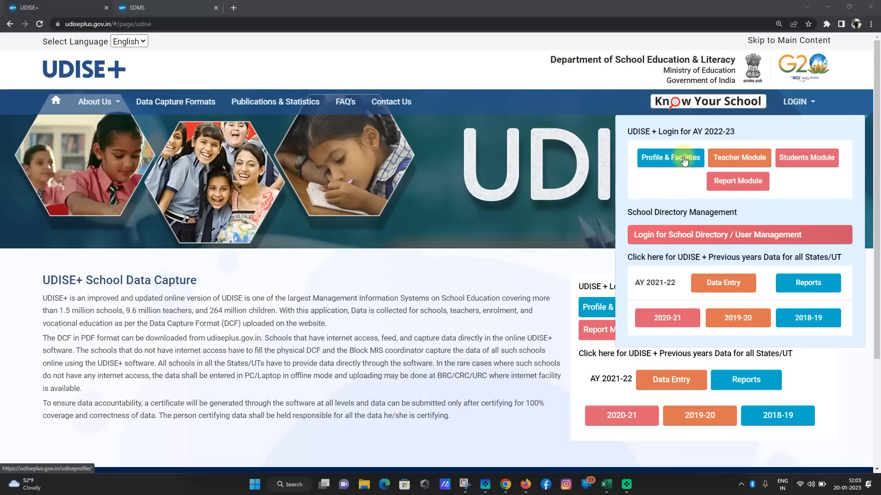
click(810, 164)
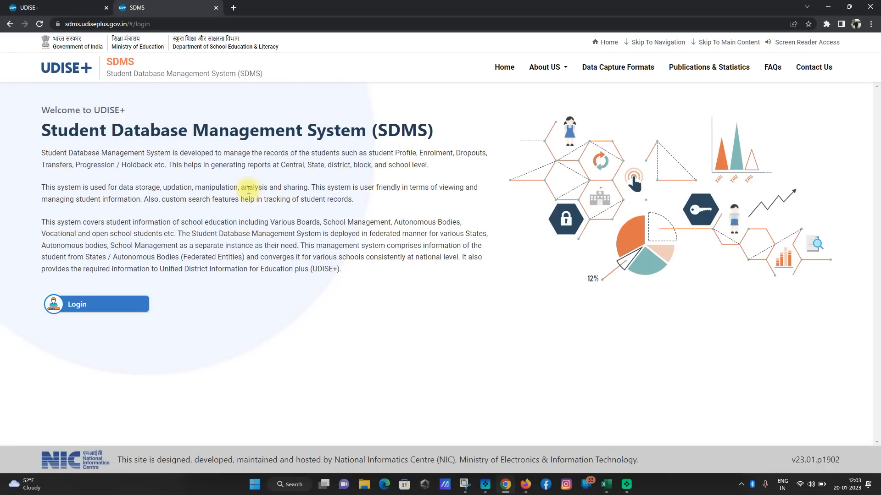
Continue from the SDMS welcome page to the UDISE+ sign-in page and enter the user ID.
click(82, 308)
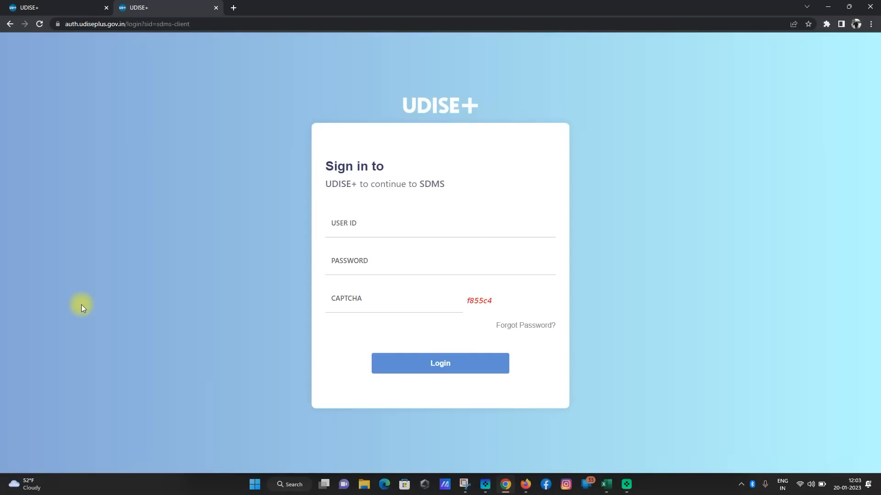
click(417, 234)
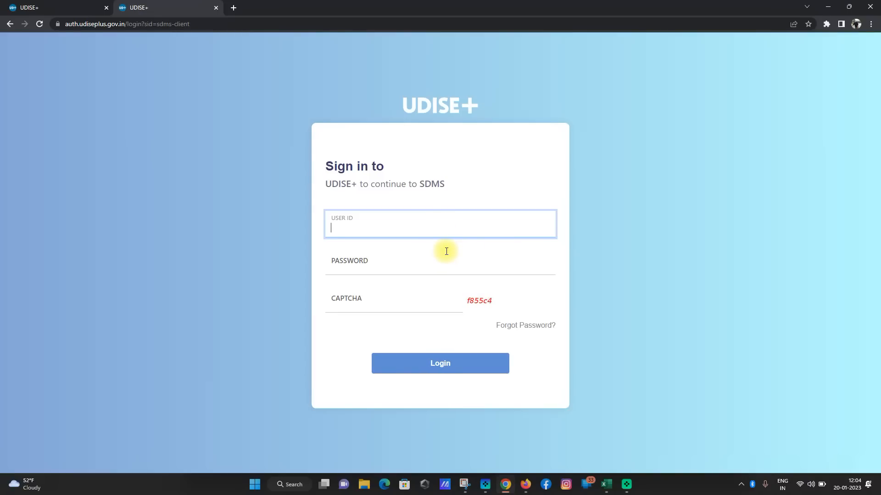
text(1223)
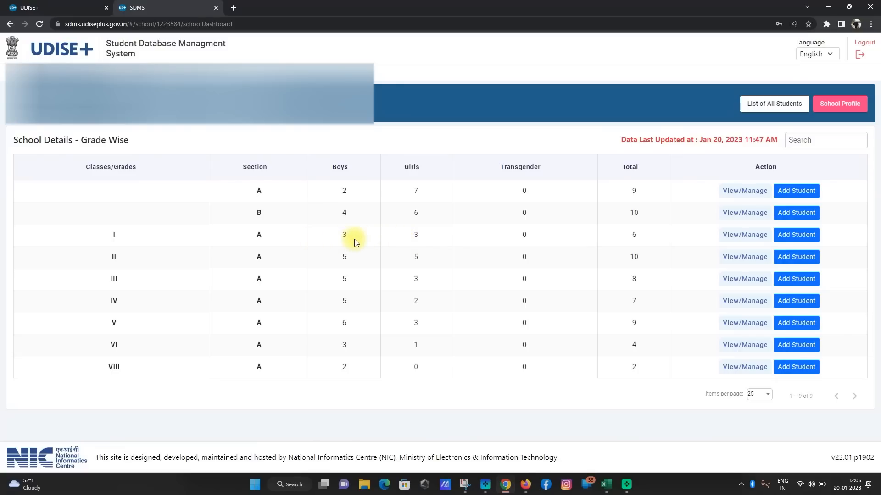
Open the Class I student list and the first student's General Information form.
click(746, 236)
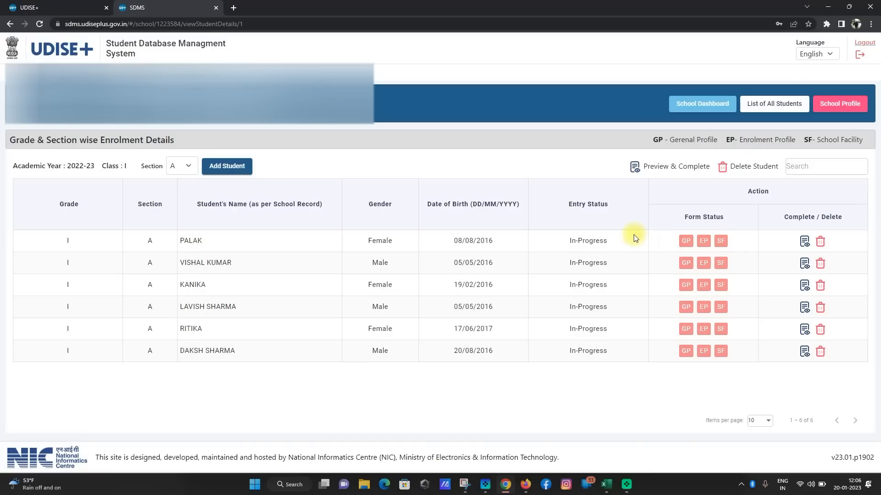
click(687, 242)
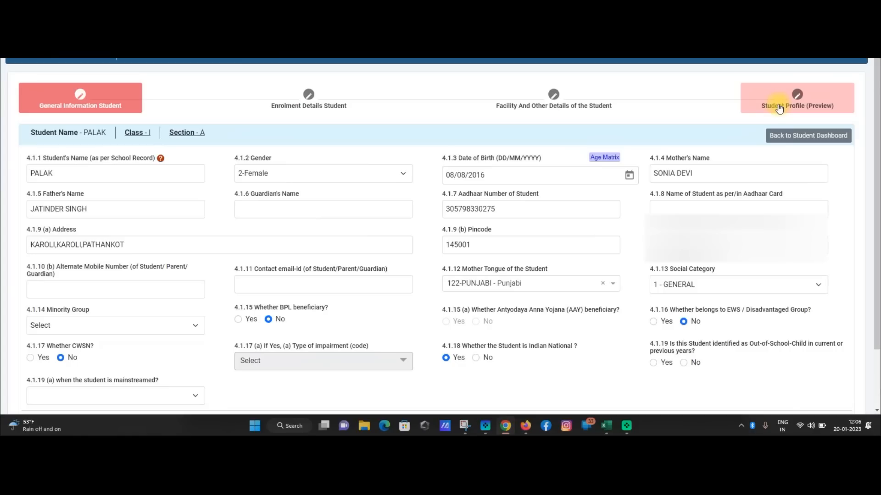
scroll(205, 275, down, 1)
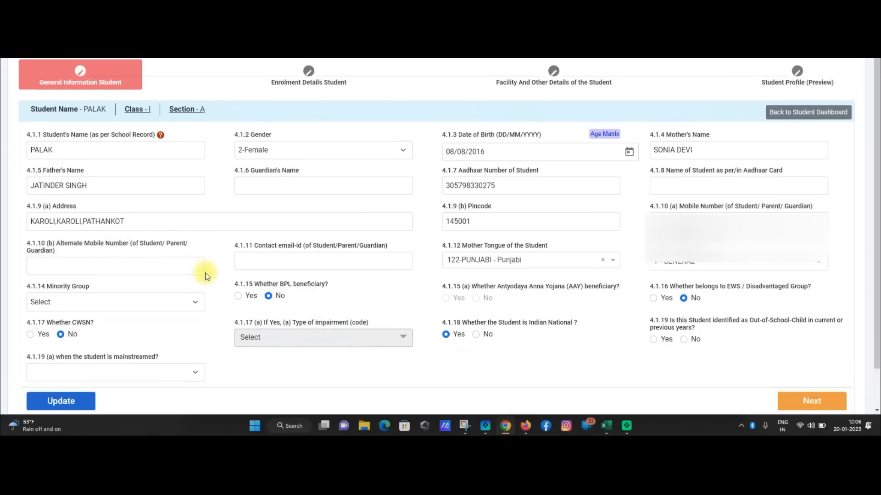
scroll(205, 275, down, 1)
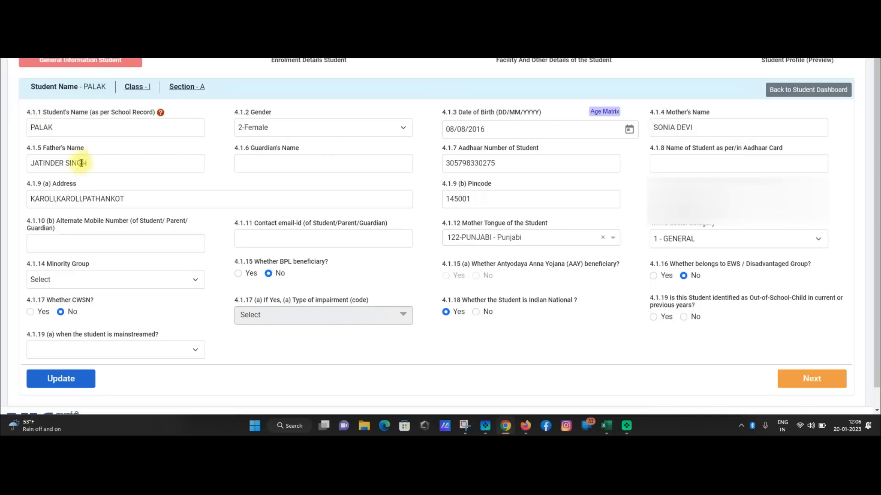
click(264, 163)
key(Tab)
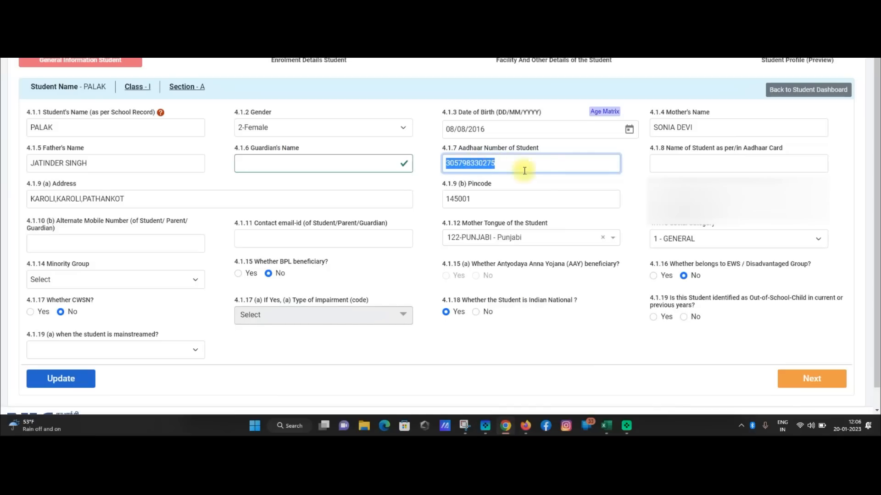
click(667, 163)
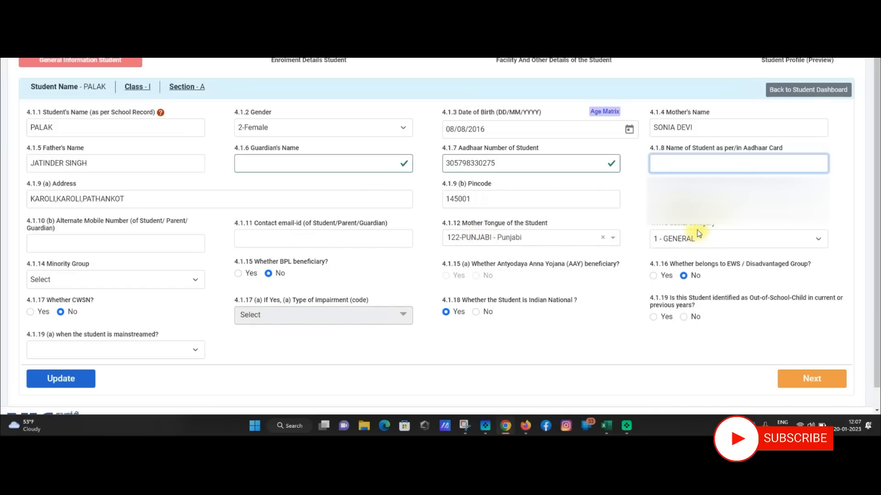
click(76, 275)
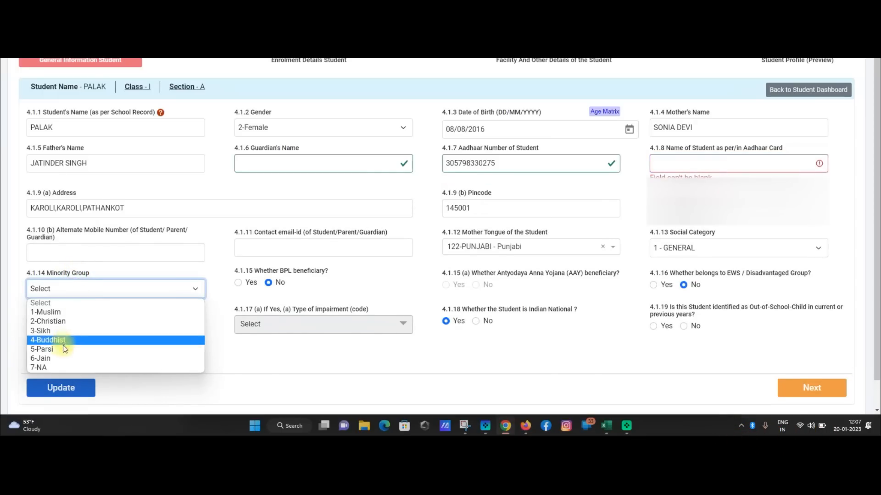
click(130, 272)
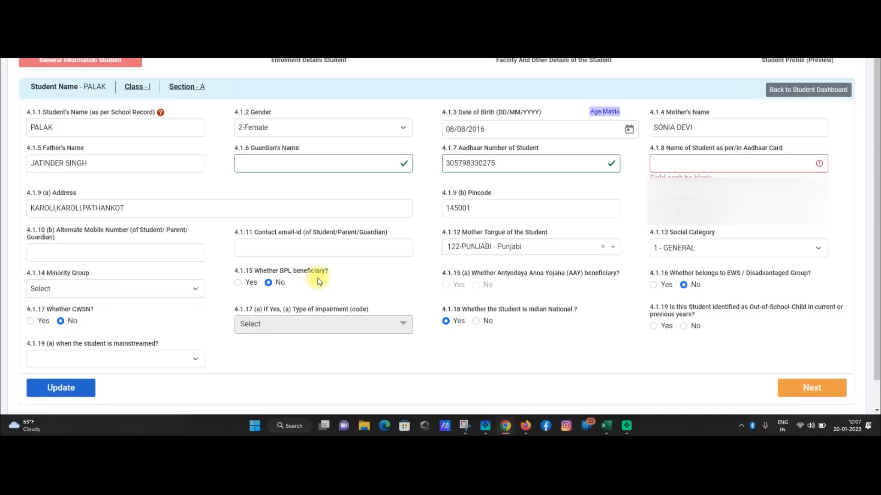
click(268, 275)
click(29, 322)
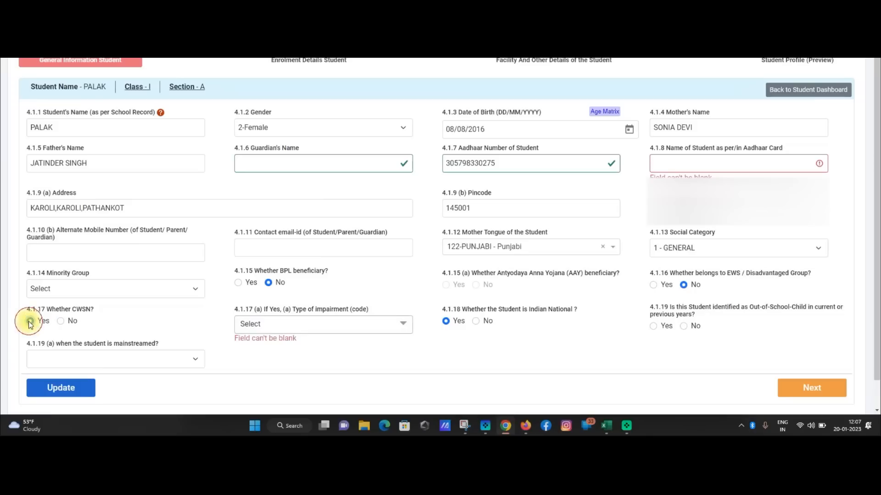
click(298, 326)
scroll(308, 281, down, 6)
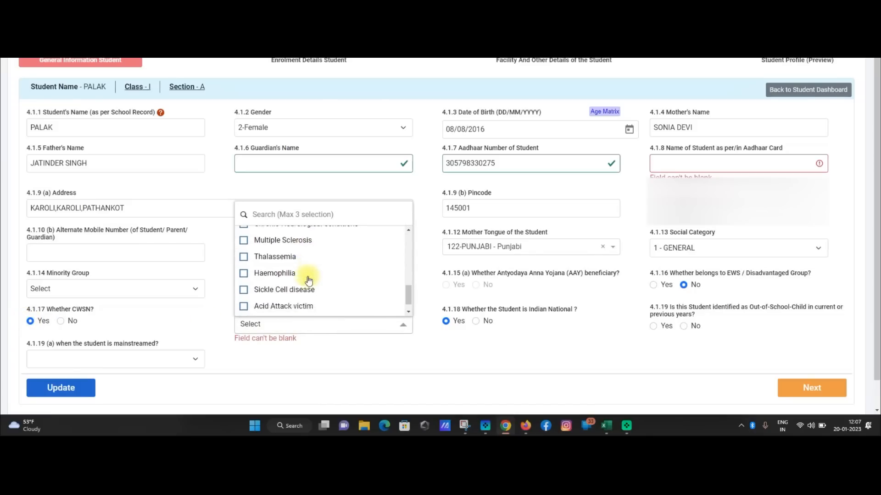
scroll(291, 248, up, 6)
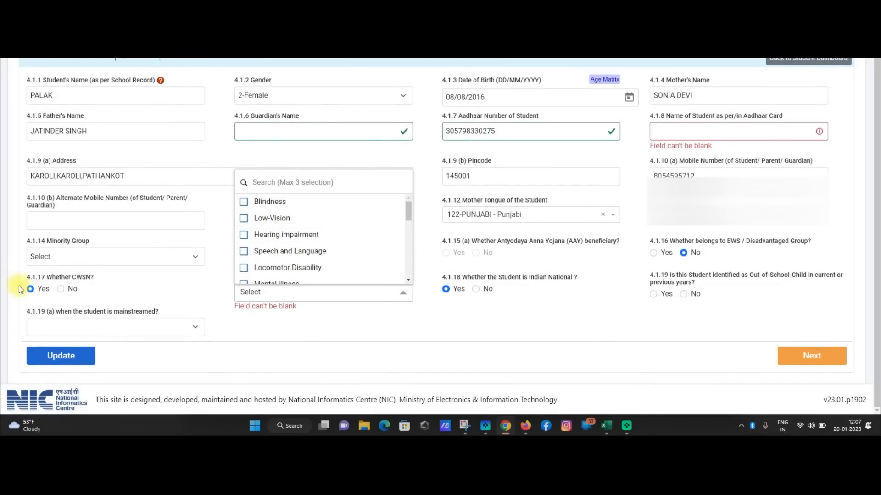
click(60, 289)
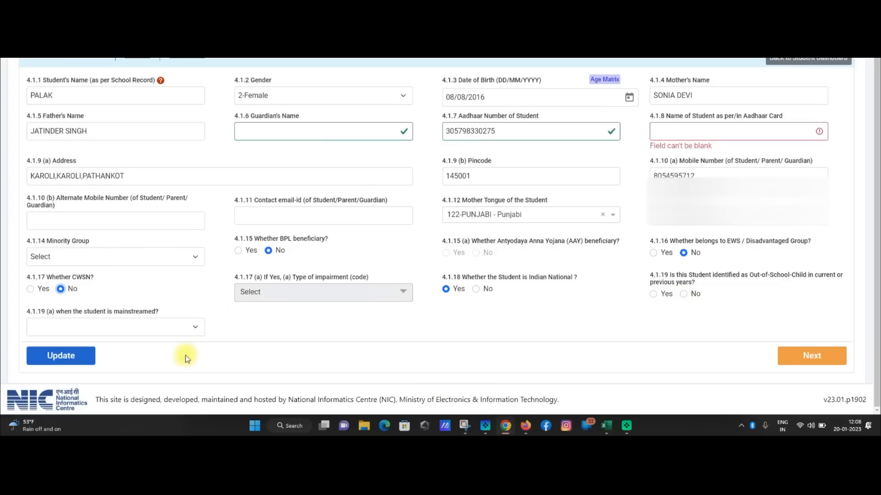
Save the general information with Update and switch to the Enrolment Details tab.
click(72, 357)
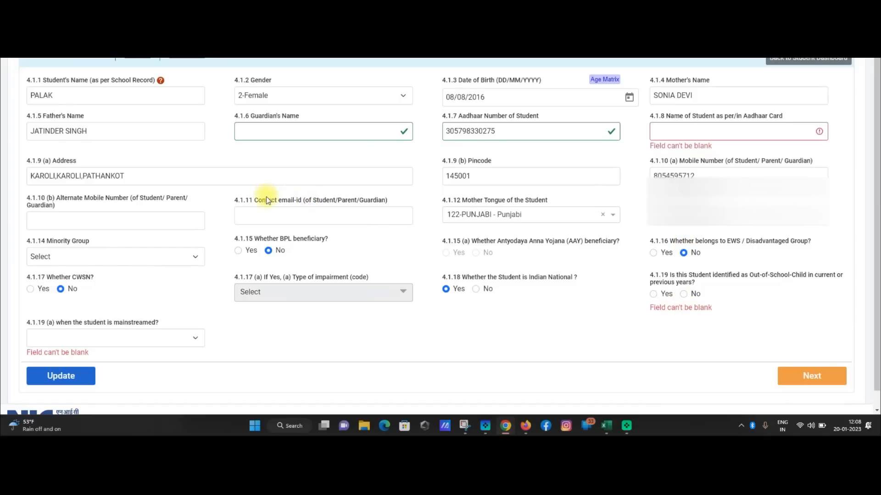
scroll(345, 237, down, 1)
scroll(359, 248, up, 1)
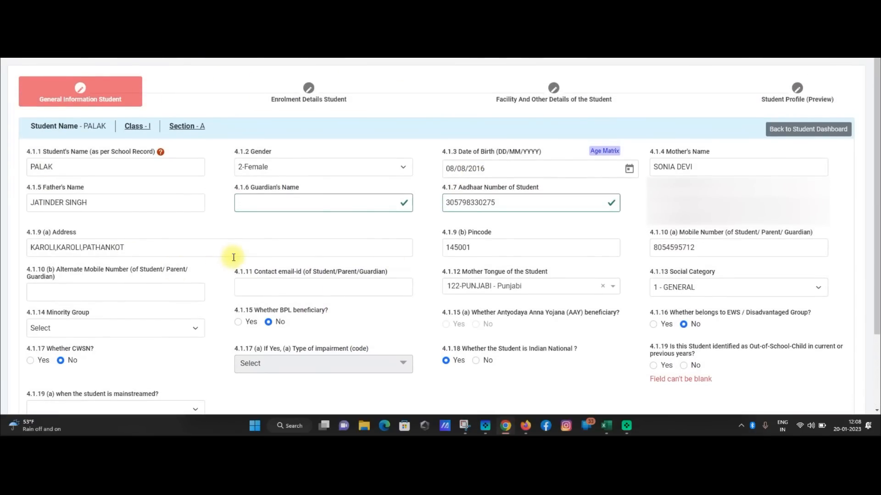
scroll(281, 107, down, 2)
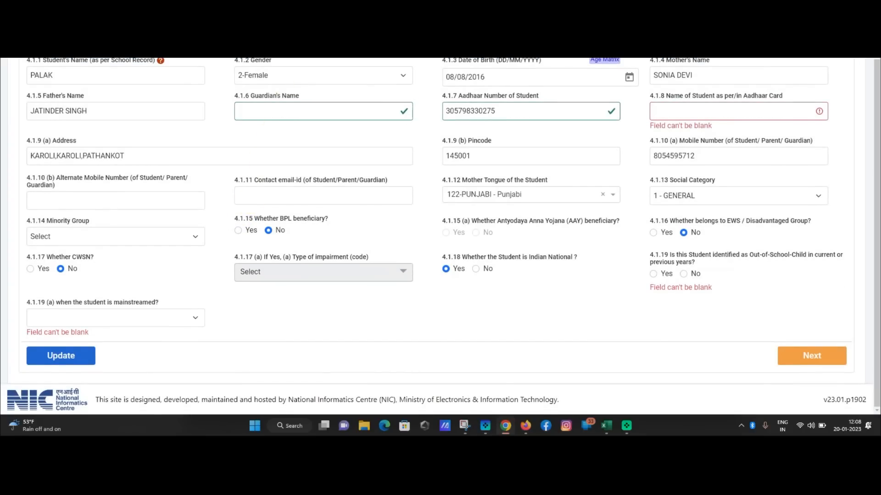
click(323, 51)
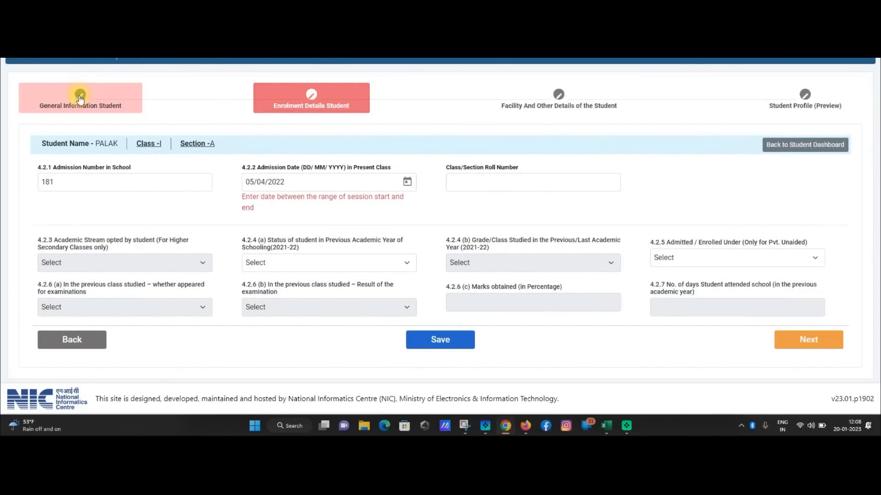
Return to the enrolment form and save it to reveal the missing required fields.
click(80, 99)
scroll(270, 245, down, 2)
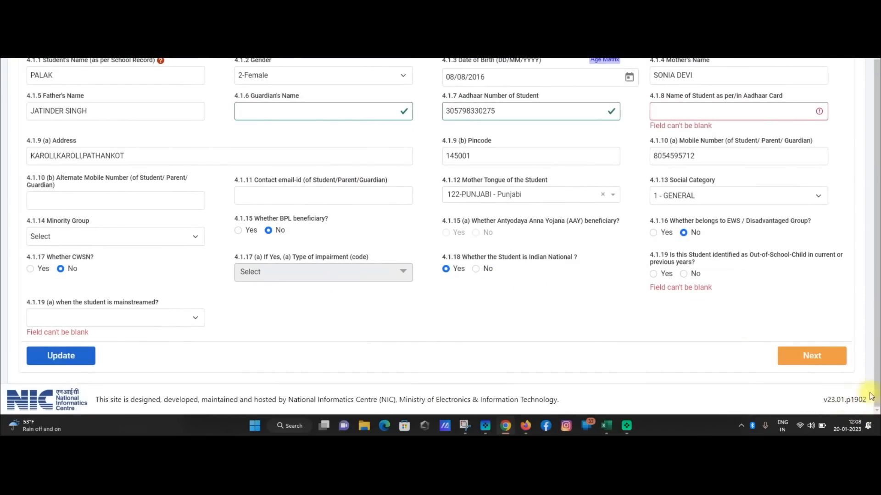
click(812, 356)
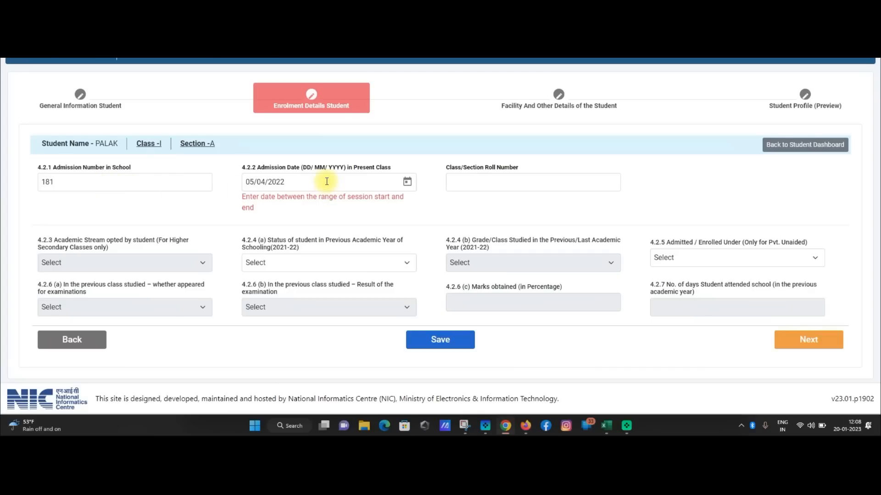
click(427, 339)
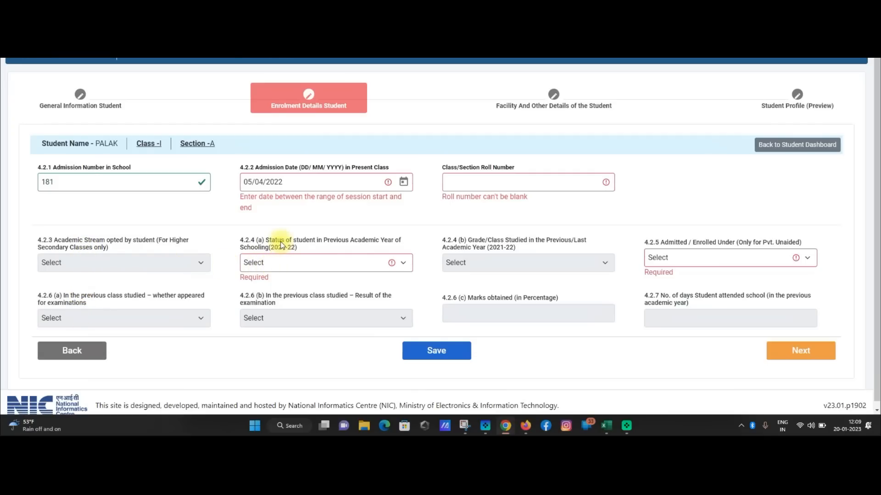
Set previous-year status to 1-Studied at Current/Same School, class pre-primary, admission category 0-None.
click(342, 262)
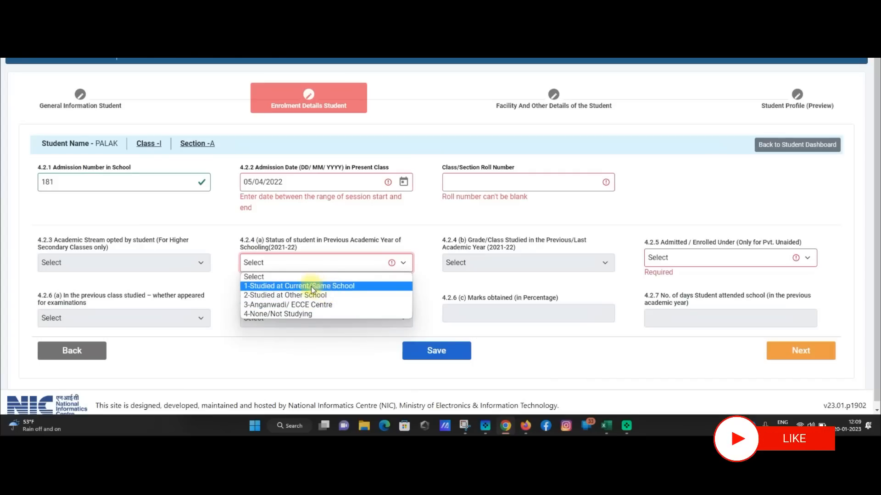
click(286, 286)
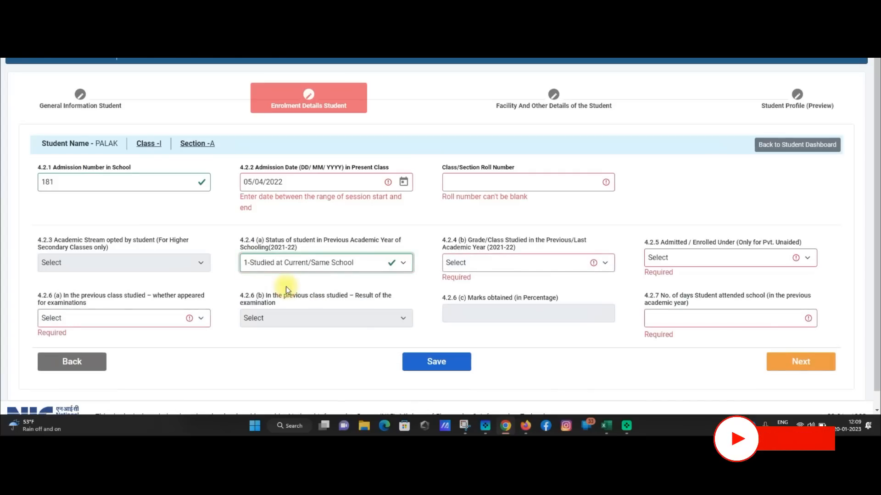
click(506, 261)
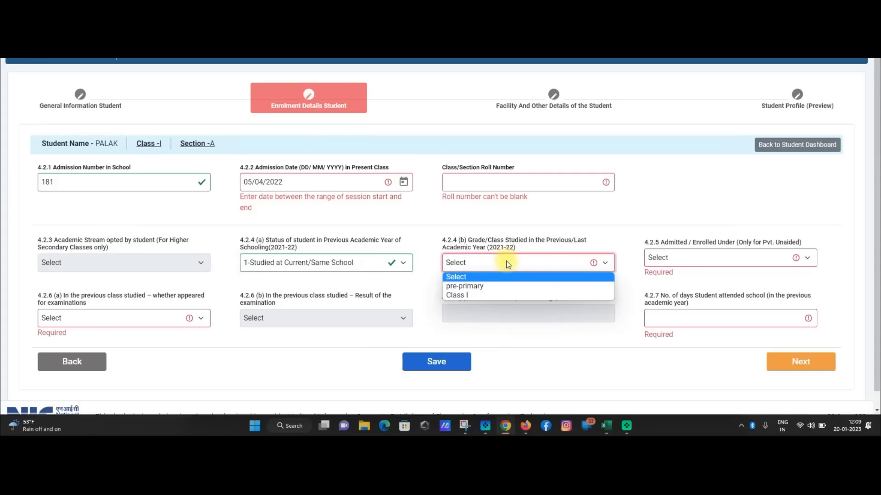
click(499, 287)
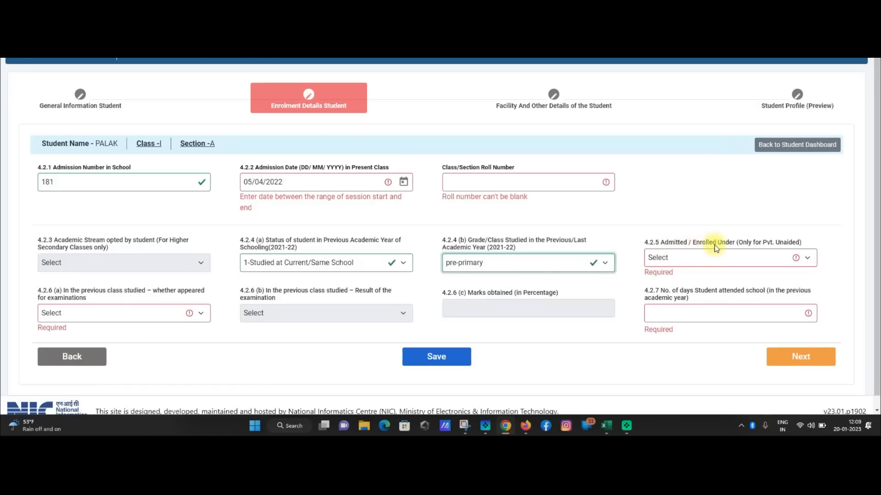
click(749, 257)
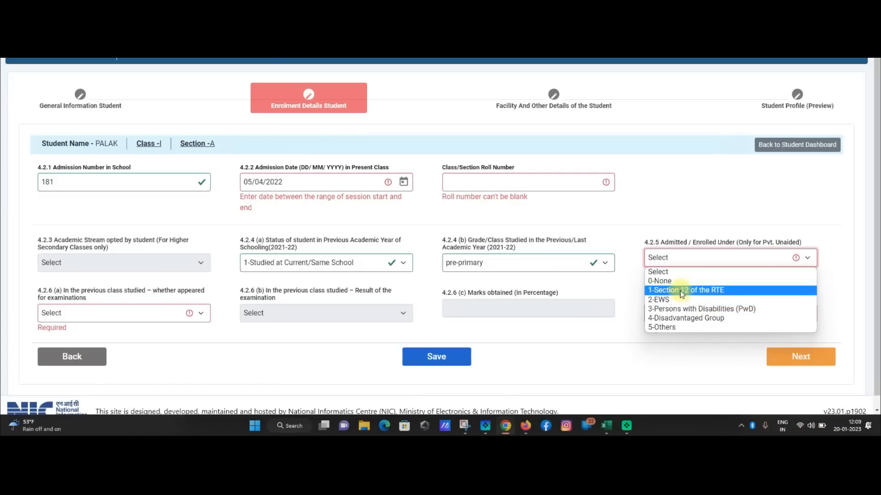
click(663, 280)
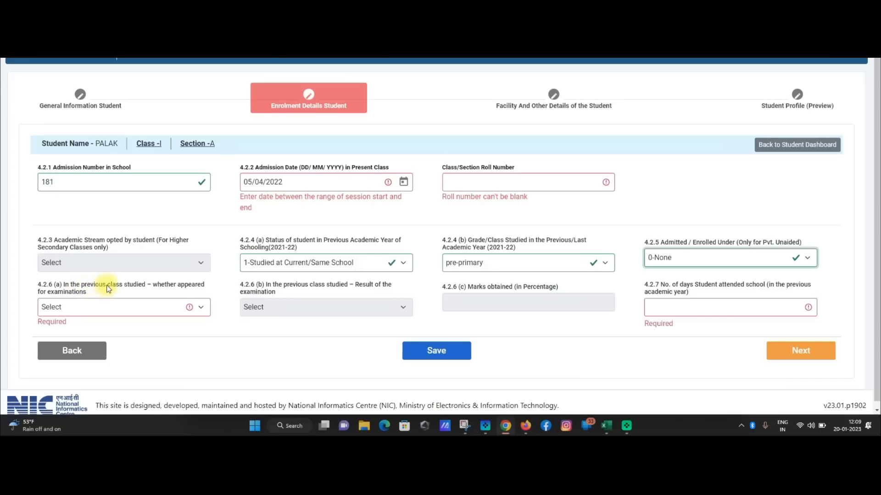
Mark the previous-class exam as 1-Appeared with result 1-Promoted/Passed, then start the marks and attendance fields.
click(91, 308)
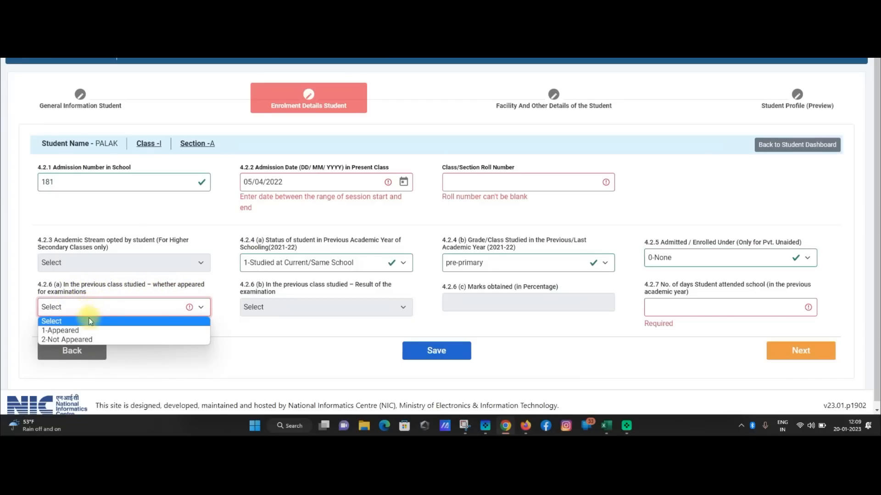
click(87, 339)
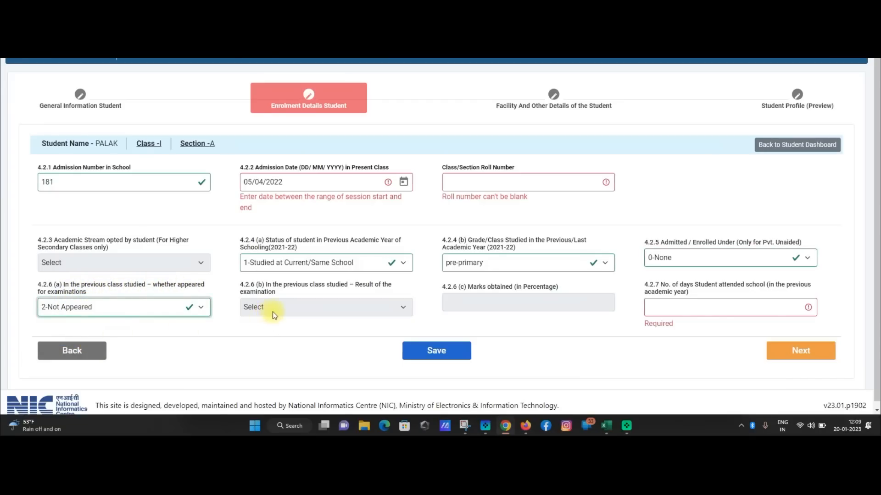
click(198, 306)
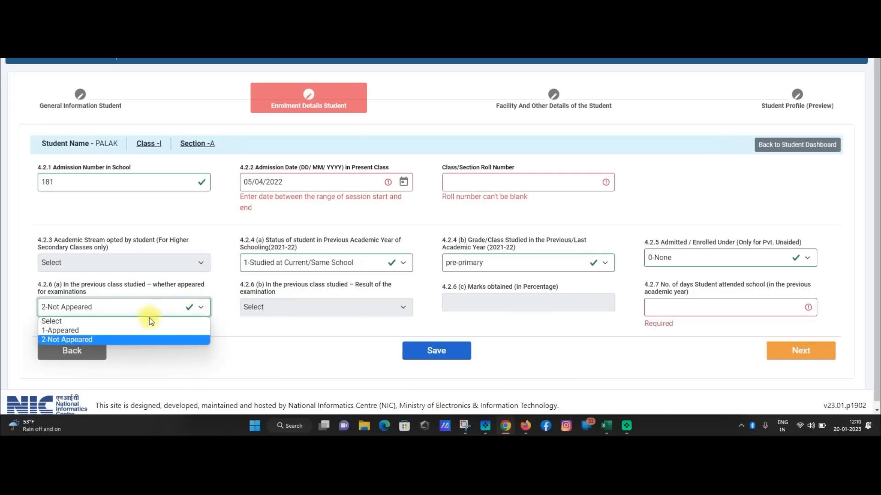
click(117, 331)
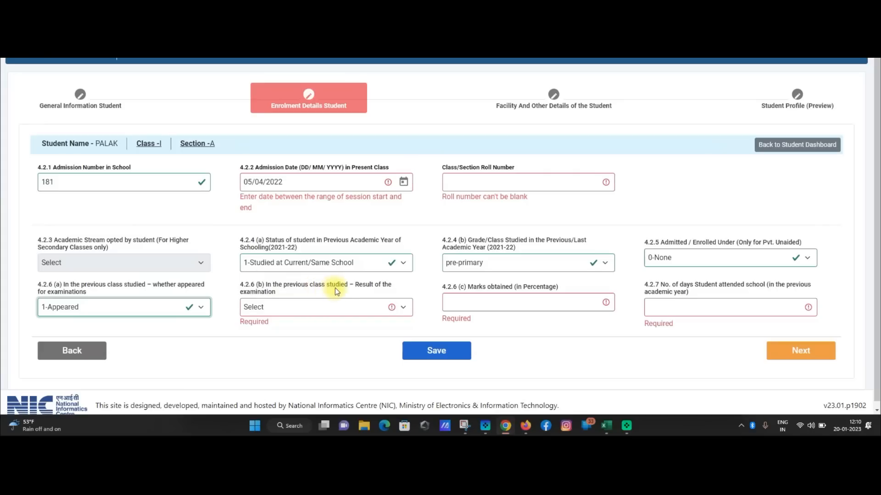
click(321, 304)
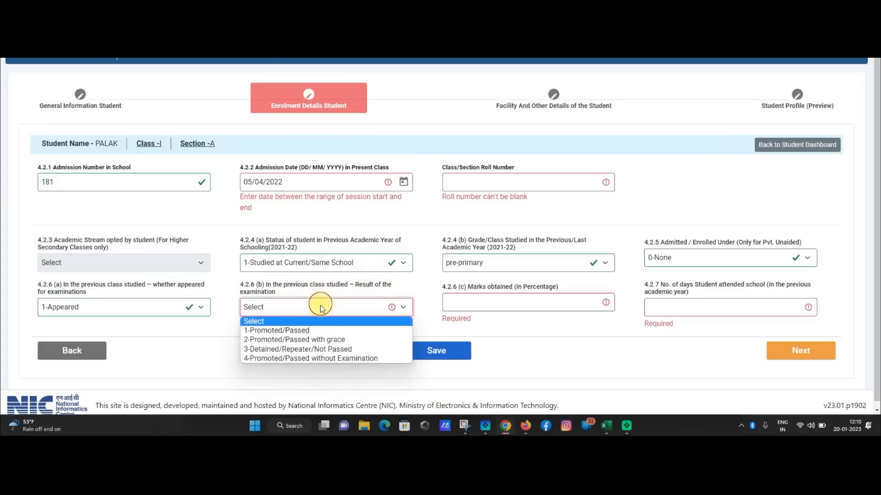
click(302, 332)
click(485, 303)
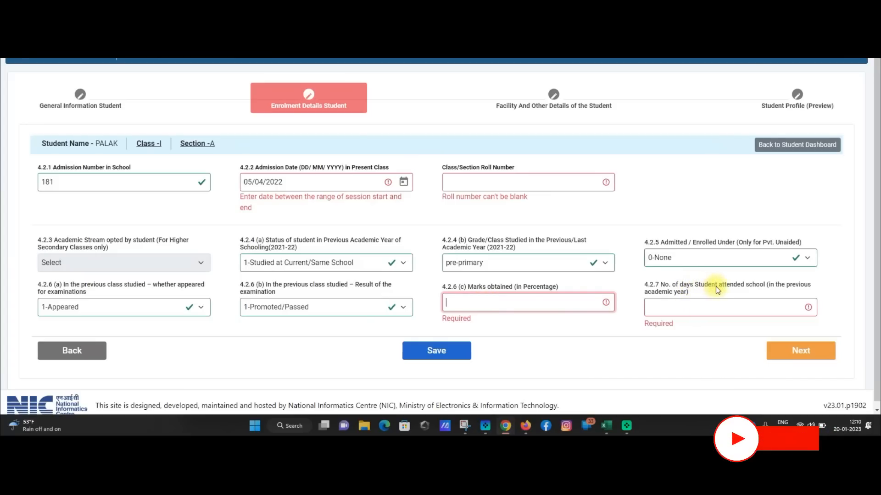
click(722, 308)
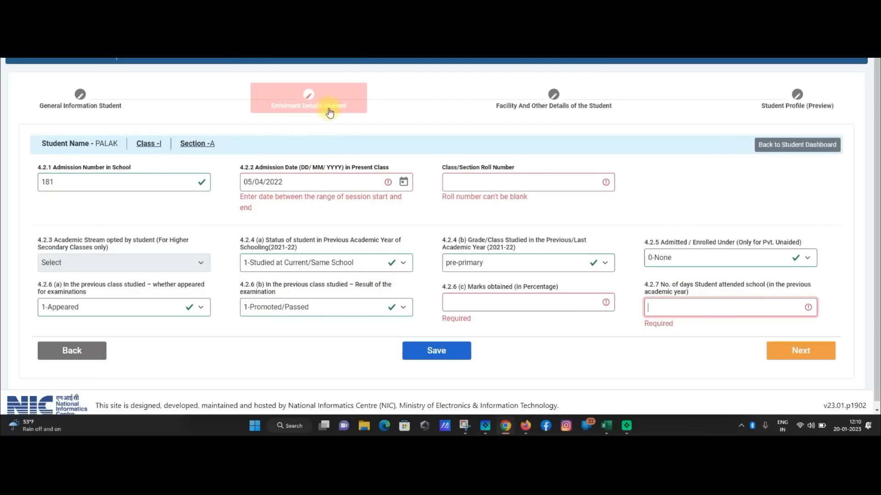
Advance from enrolment details to the Facility And Other Details form, stepping back once on the way.
click(800, 355)
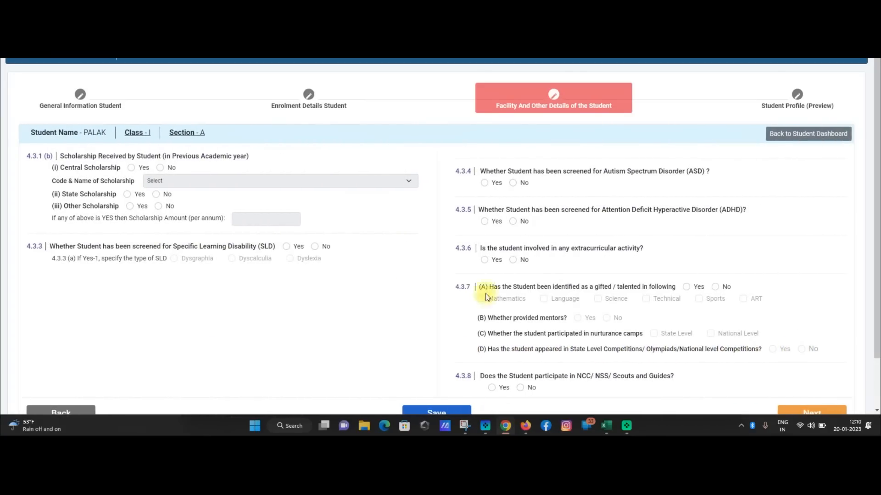
scroll(291, 281, down, 1)
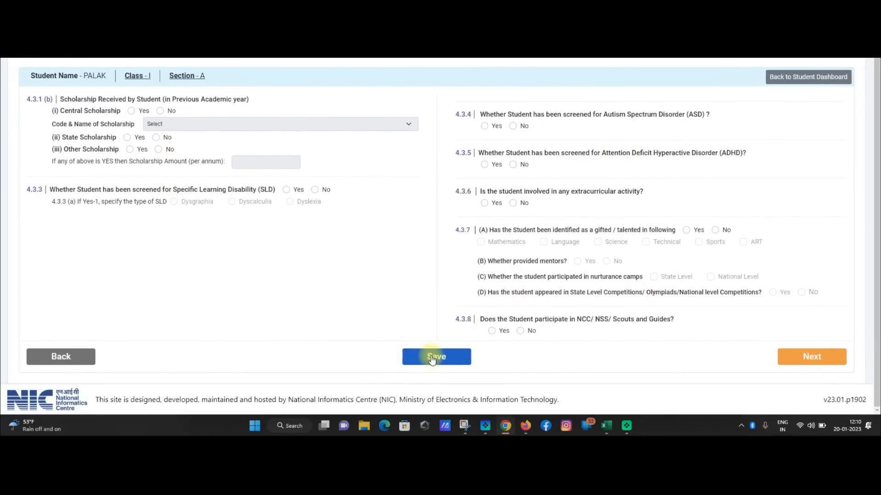
click(65, 358)
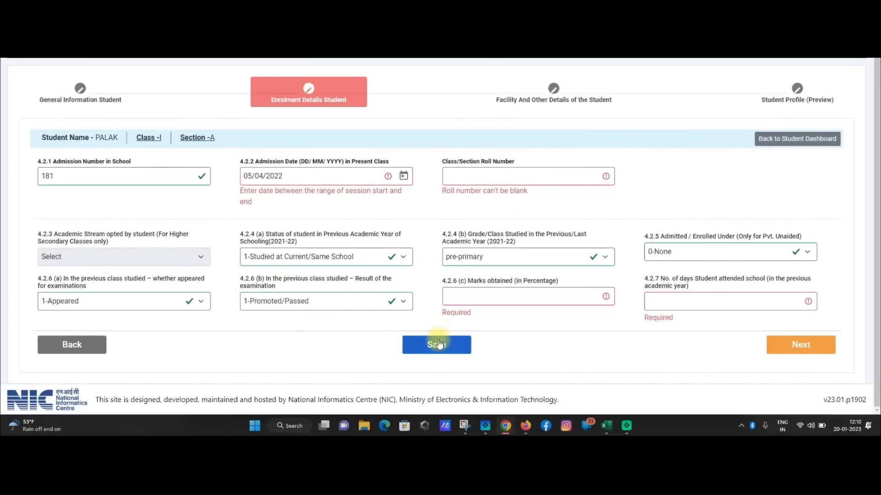
click(802, 350)
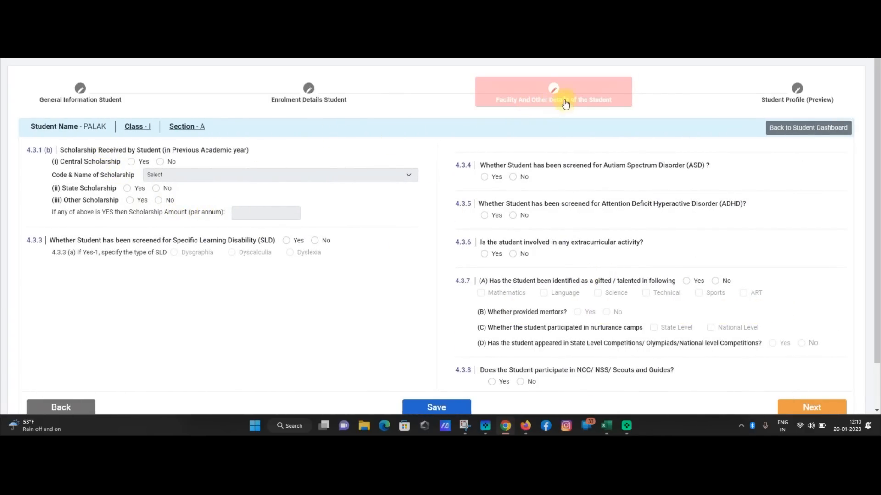
Answer No for central, state and other scholarships, leaving the scholarship amount empty.
scroll(395, 209, down, 1)
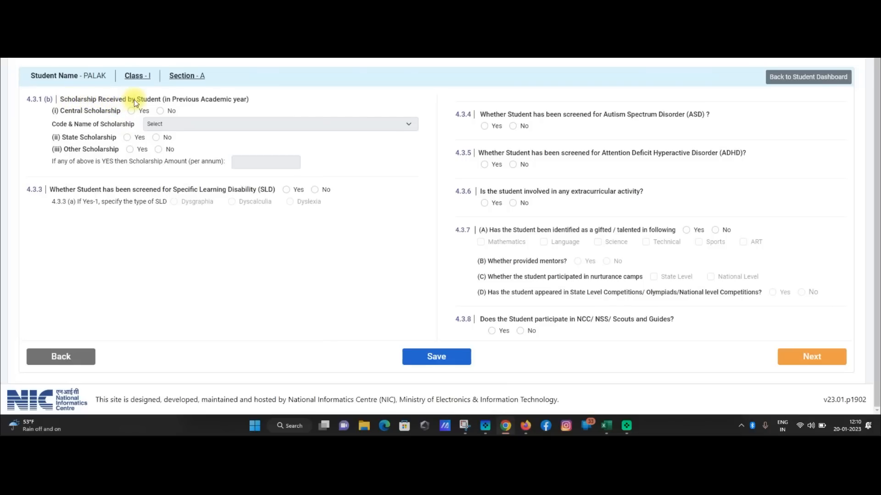
click(132, 112)
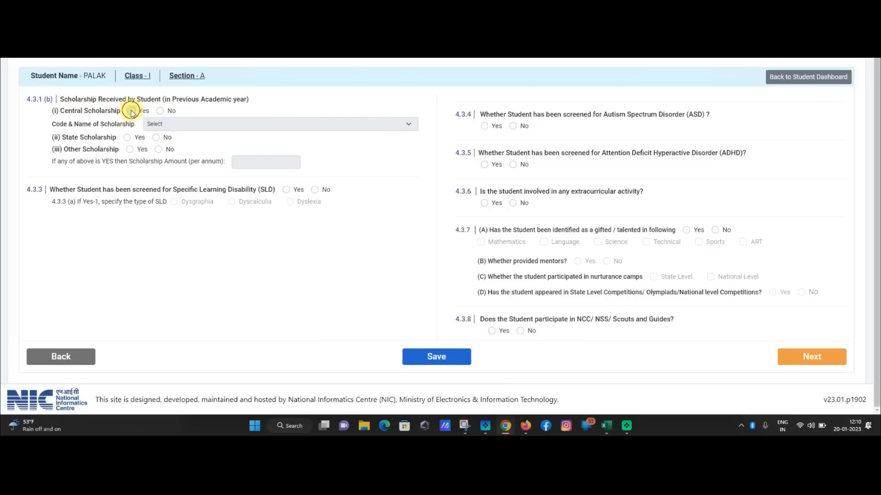
click(174, 125)
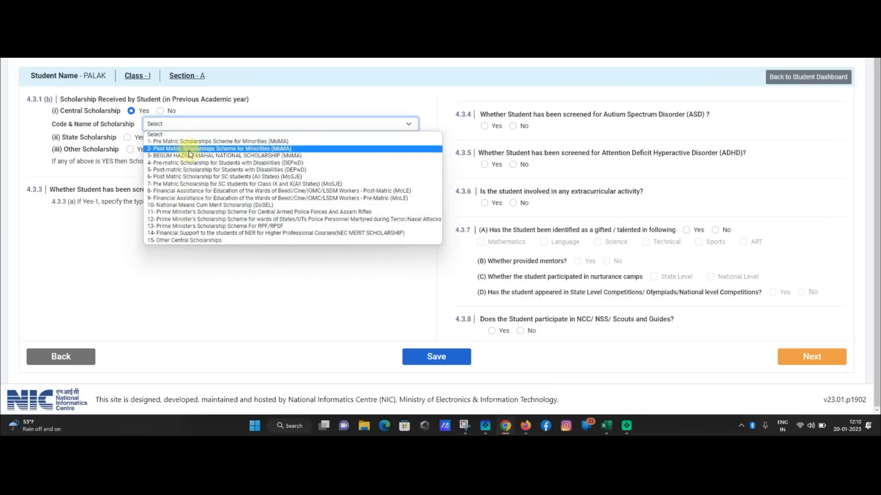
click(159, 111)
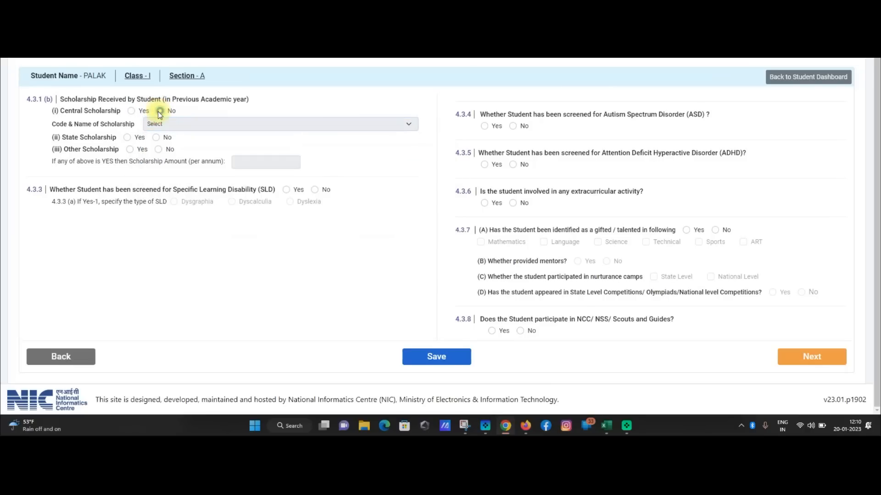
click(127, 138)
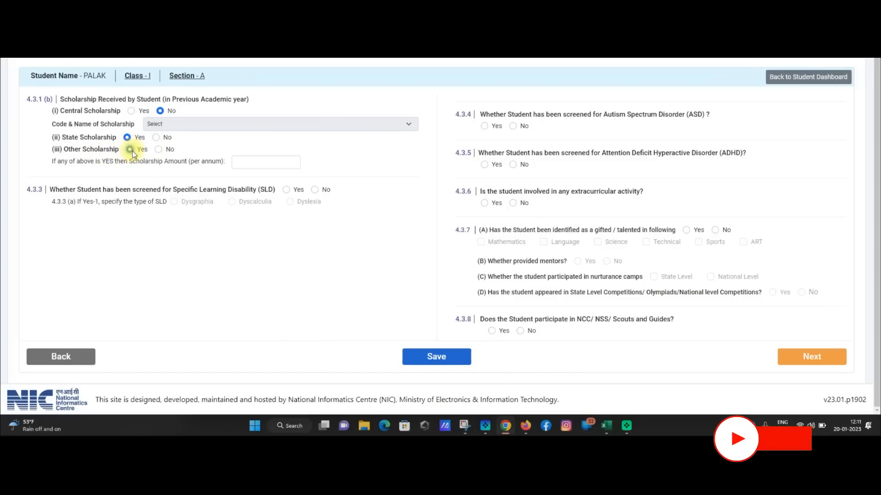
click(130, 150)
click(252, 161)
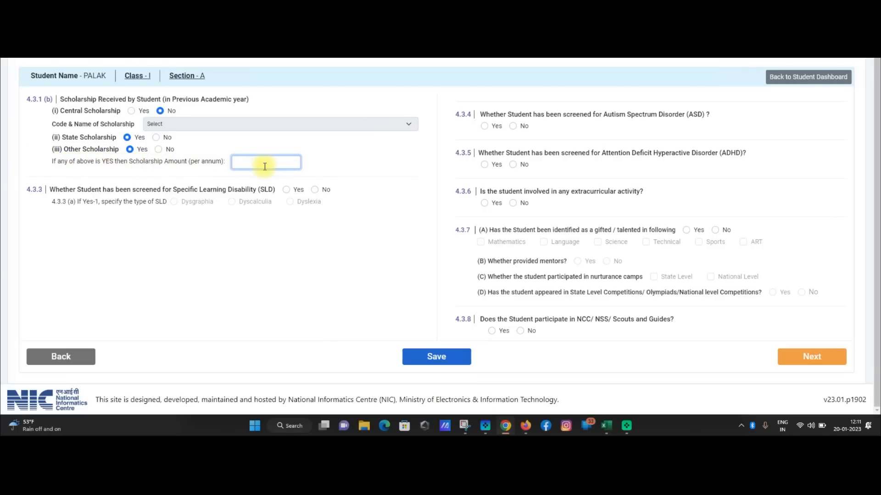
click(156, 138)
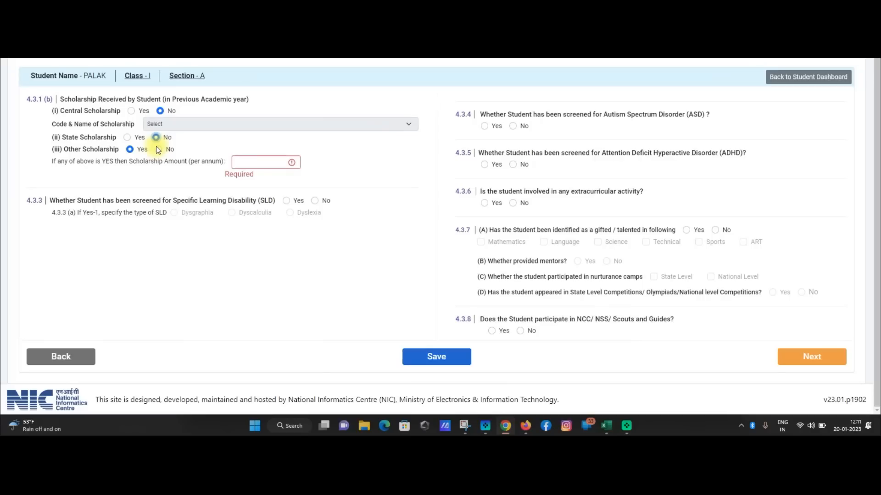
click(158, 149)
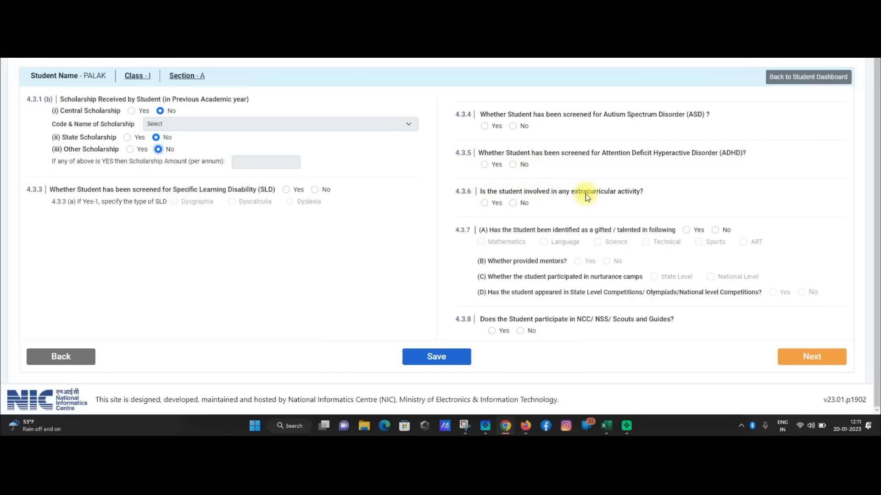
Answer No for extracurricular activity (4.3.6) and gifted/talented (4.3.7 A), then open the profile preview.
click(486, 205)
click(514, 205)
click(686, 230)
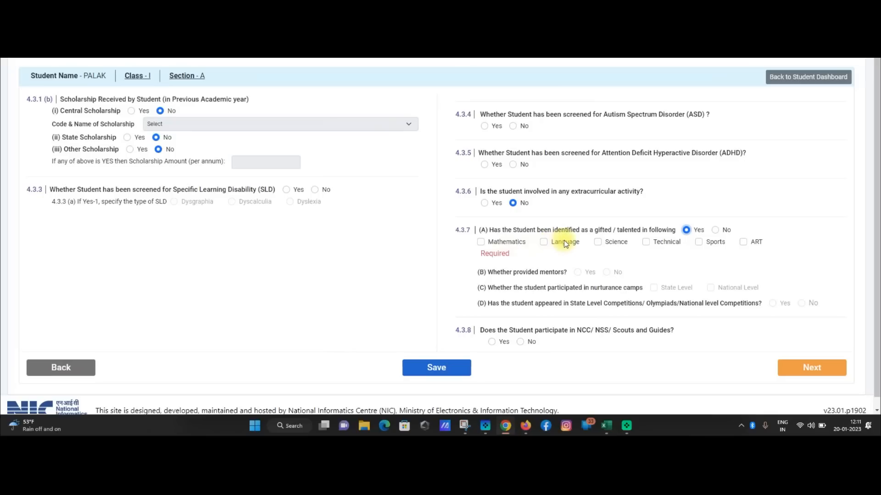
click(716, 231)
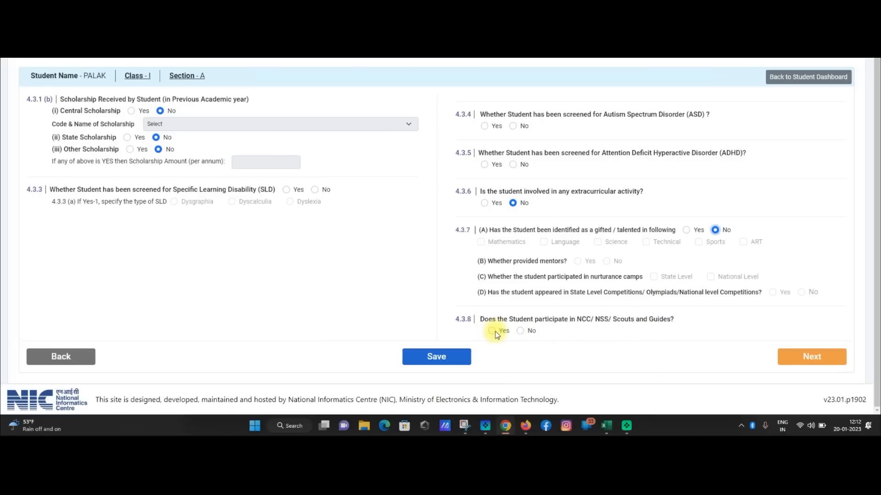
click(806, 357)
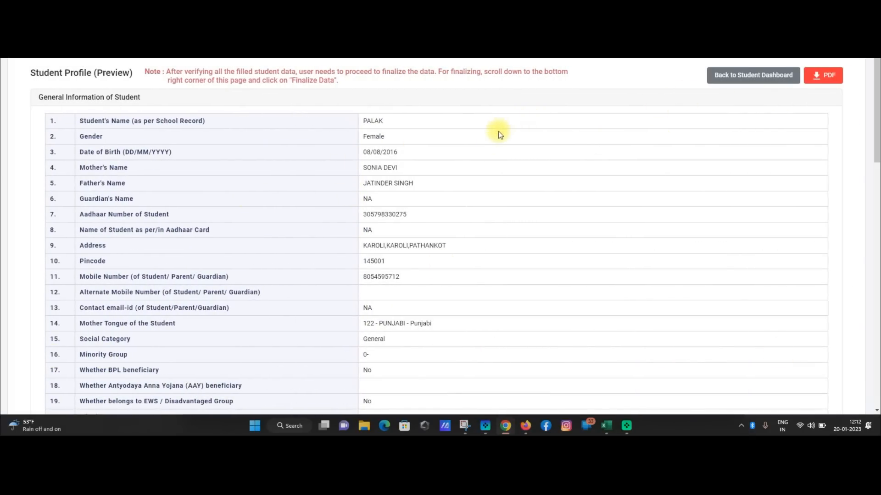
Scroll through the Student Profile (Preview), then go back to the Student Dashboard.
scroll(296, 173, down, 2)
scroll(296, 172, down, 10)
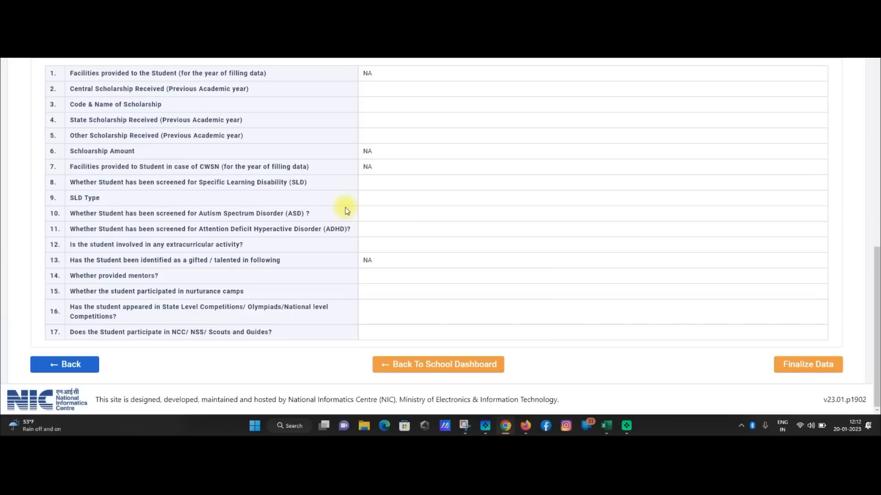
scroll(347, 211, up, 10)
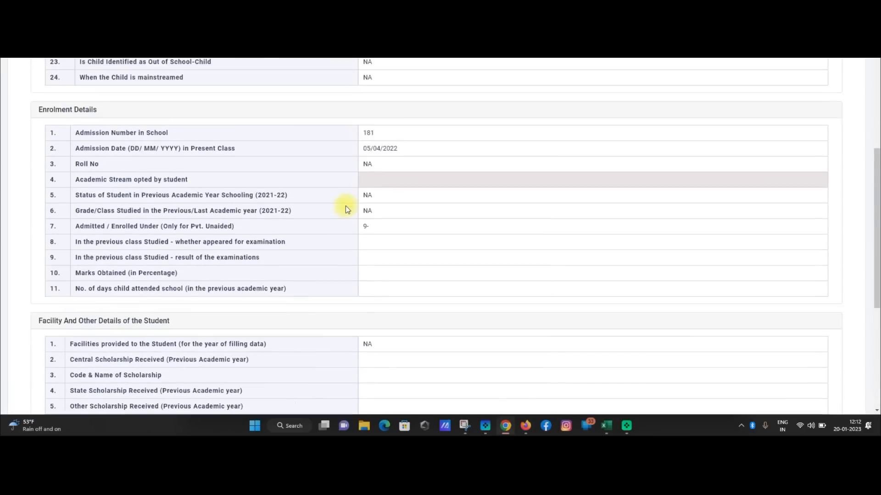
scroll(345, 206, up, 5)
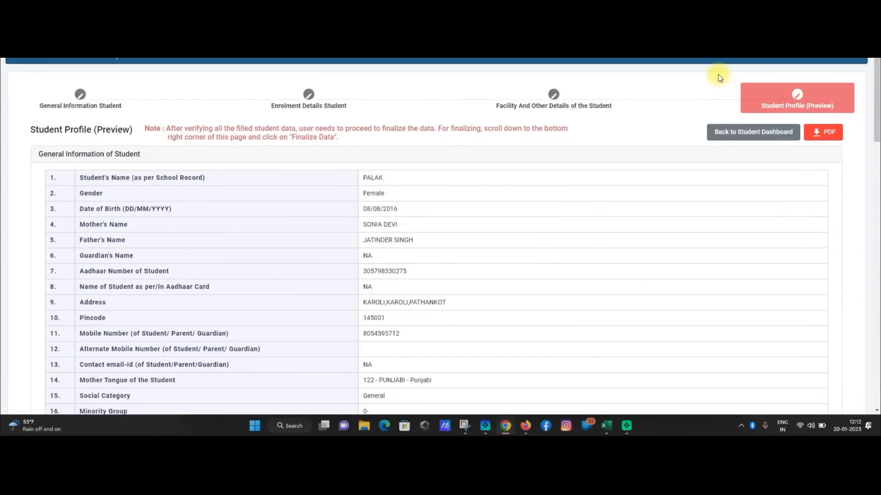
click(701, 50)
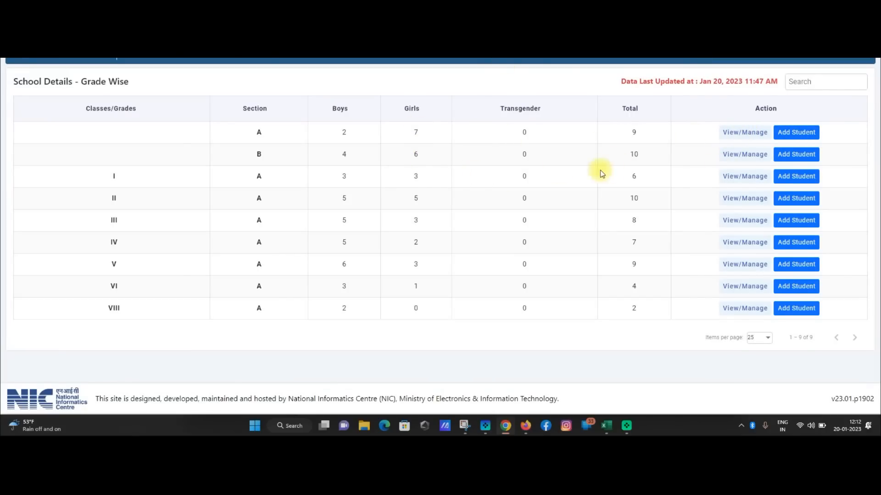
click(760, 179)
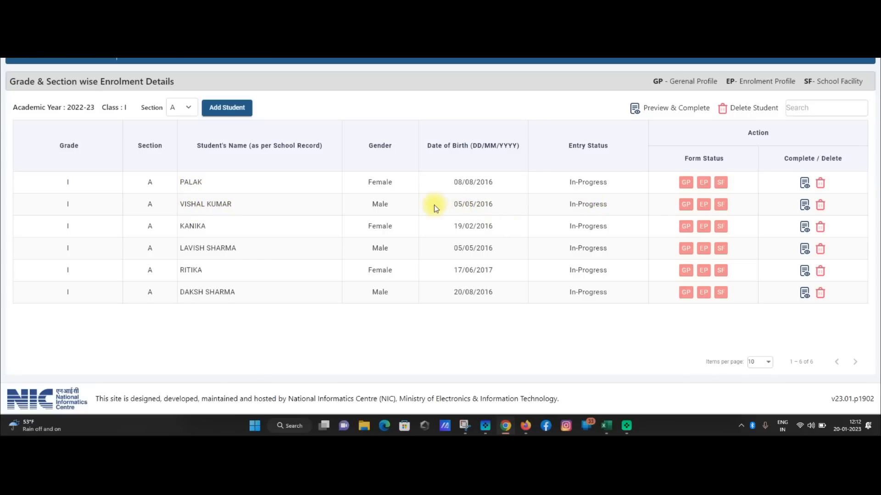
click(805, 207)
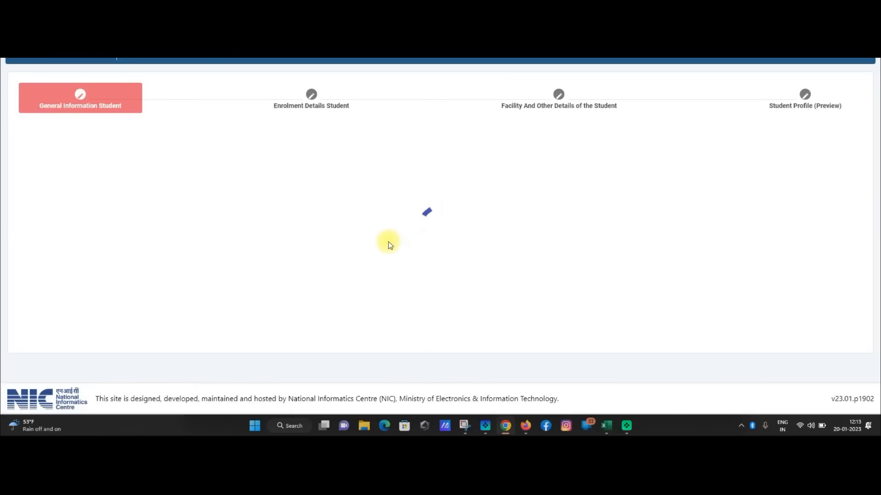
scroll(448, 231, down, 10)
scroll(449, 231, up, 10)
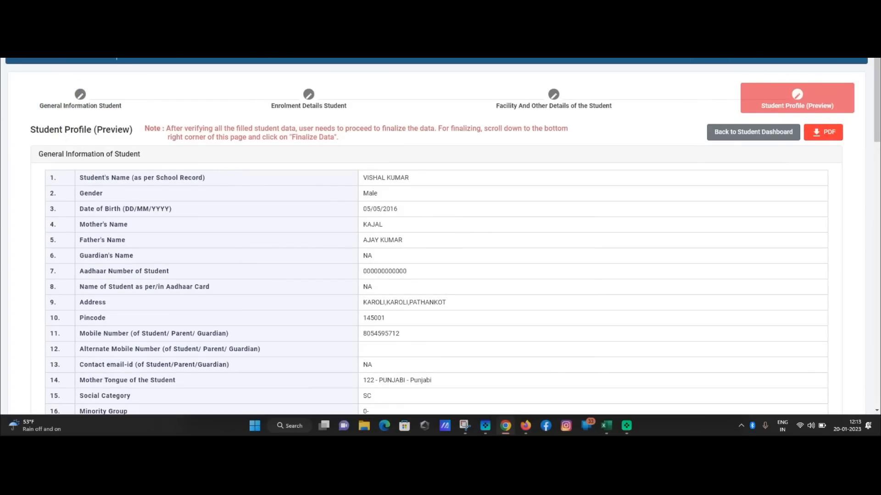
key(alt+Left)
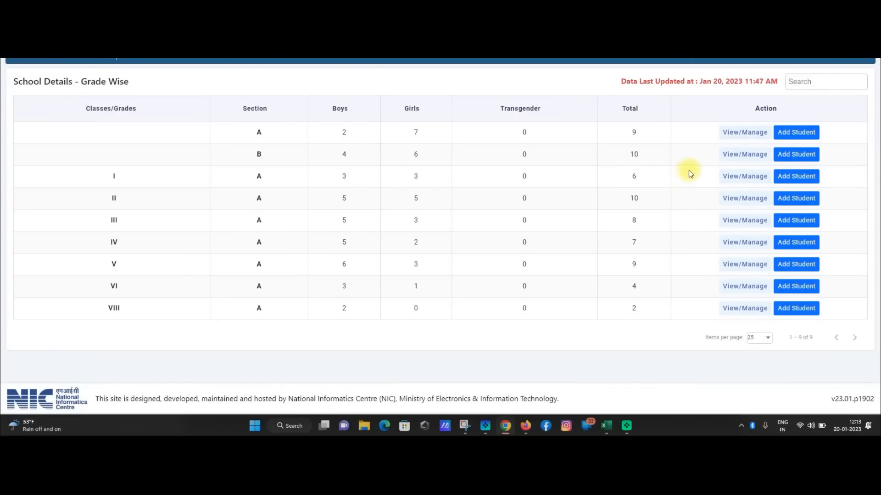
click(731, 177)
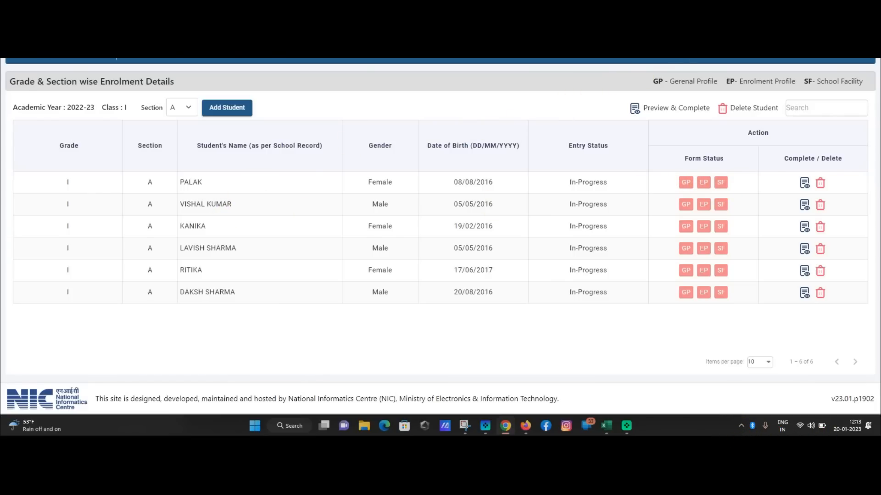
click(676, 53)
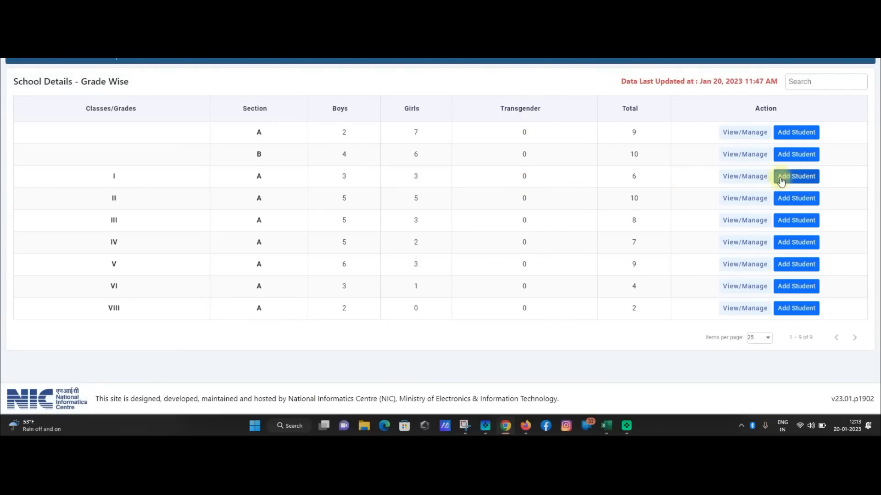
click(781, 181)
scroll(235, 216, down, 1)
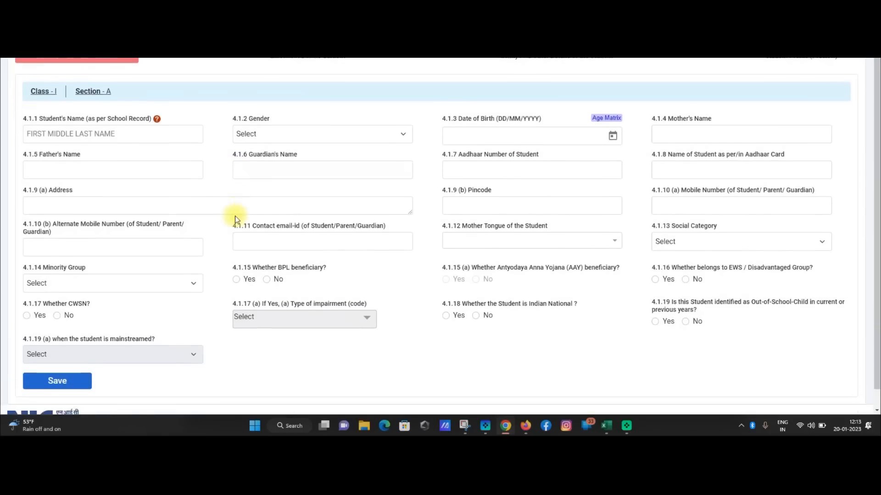
scroll(235, 216, down, 1)
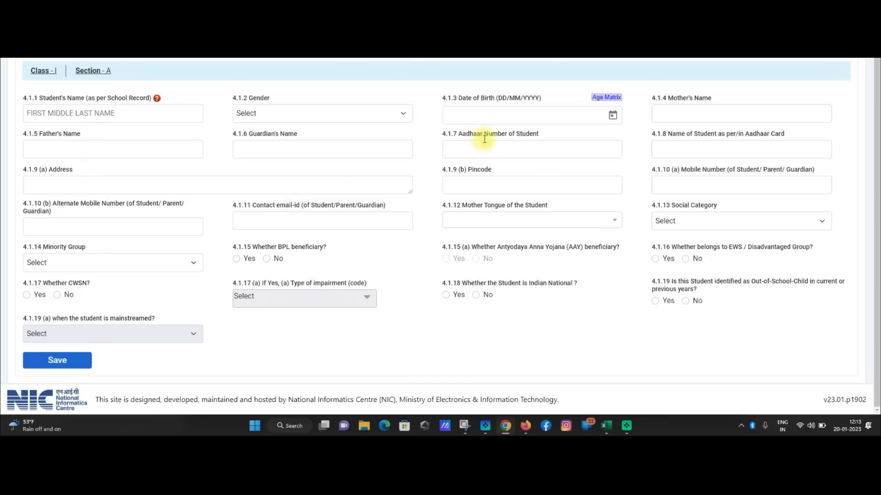
scroll(363, 242, up, 2)
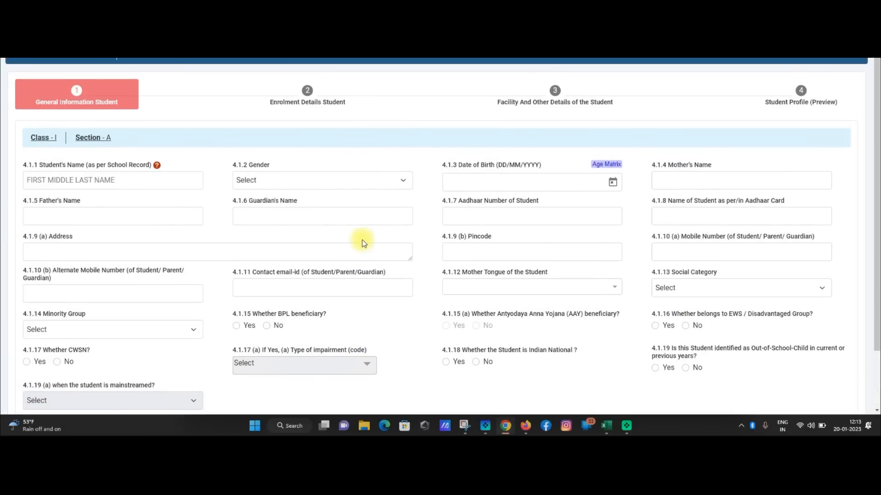